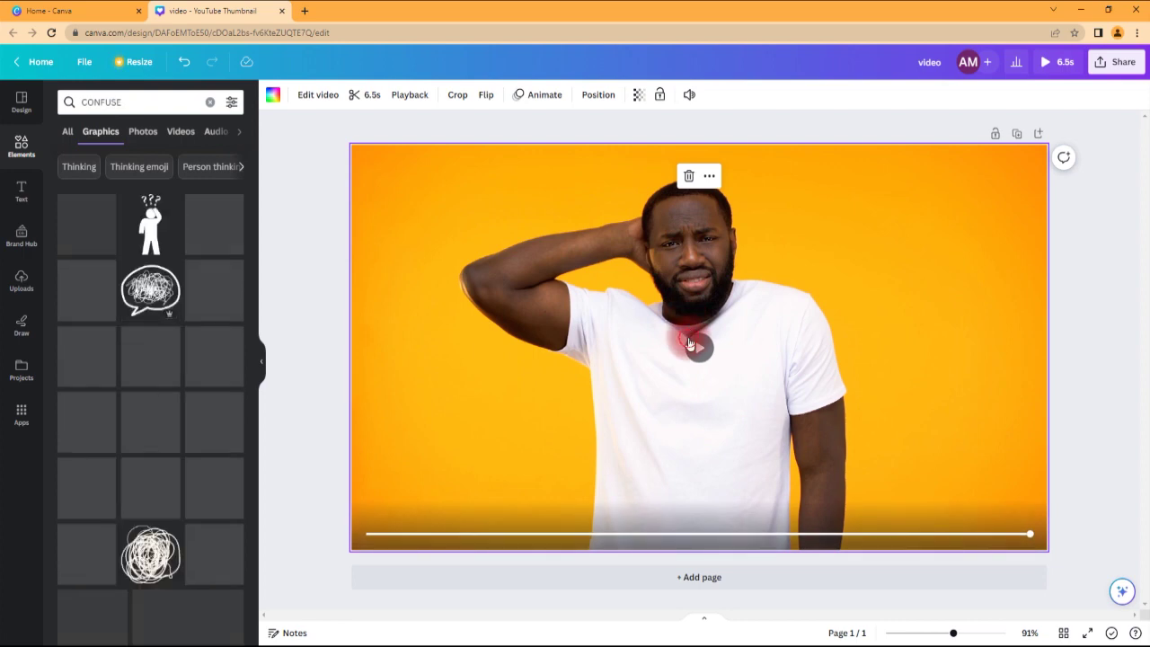
Step: Add the graphic of the confused shrugging person to the upper-left area of the thumbnail and play the background video
left_click_drag(75, 229, 396, 213)
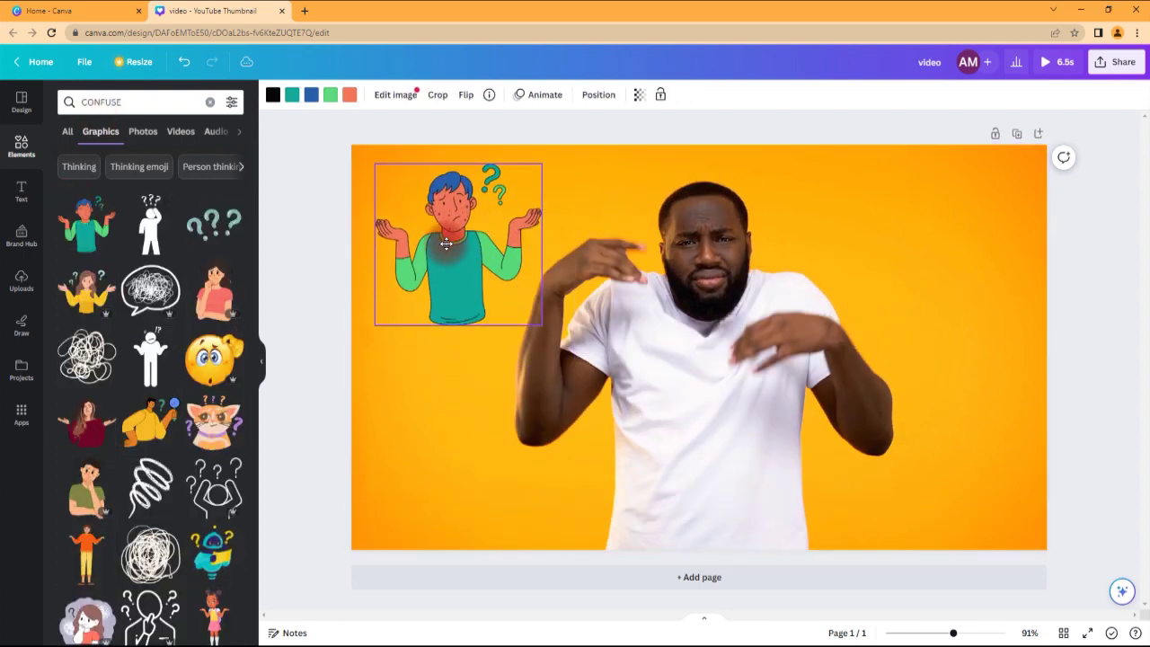
left_click(617, 388)
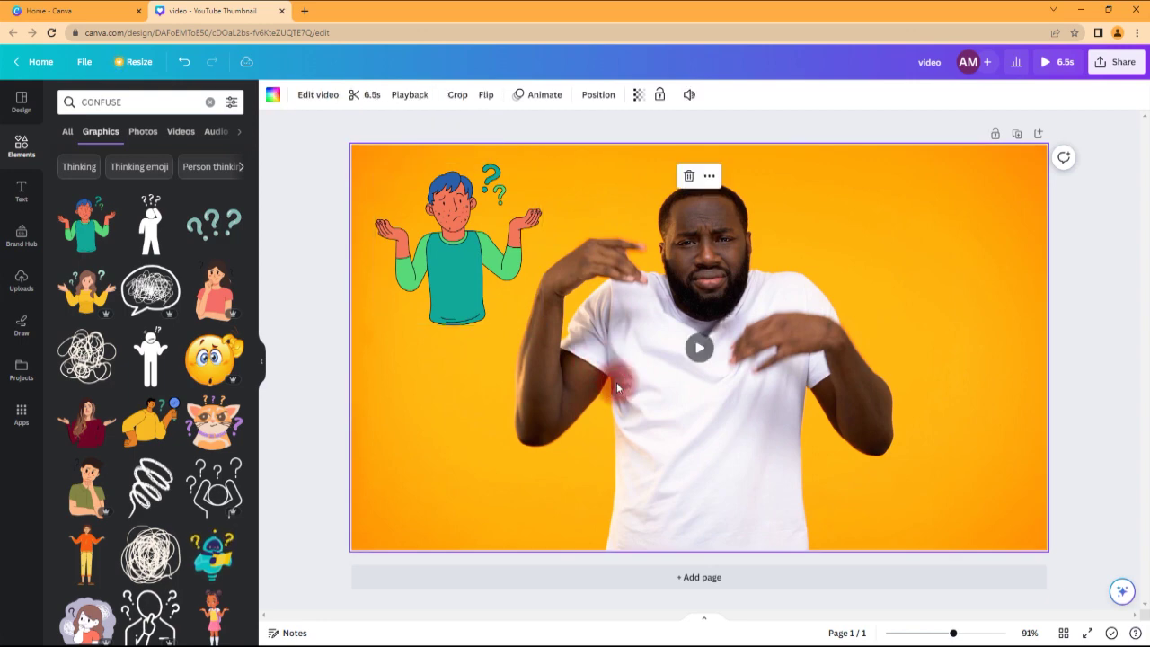
left_click(693, 346)
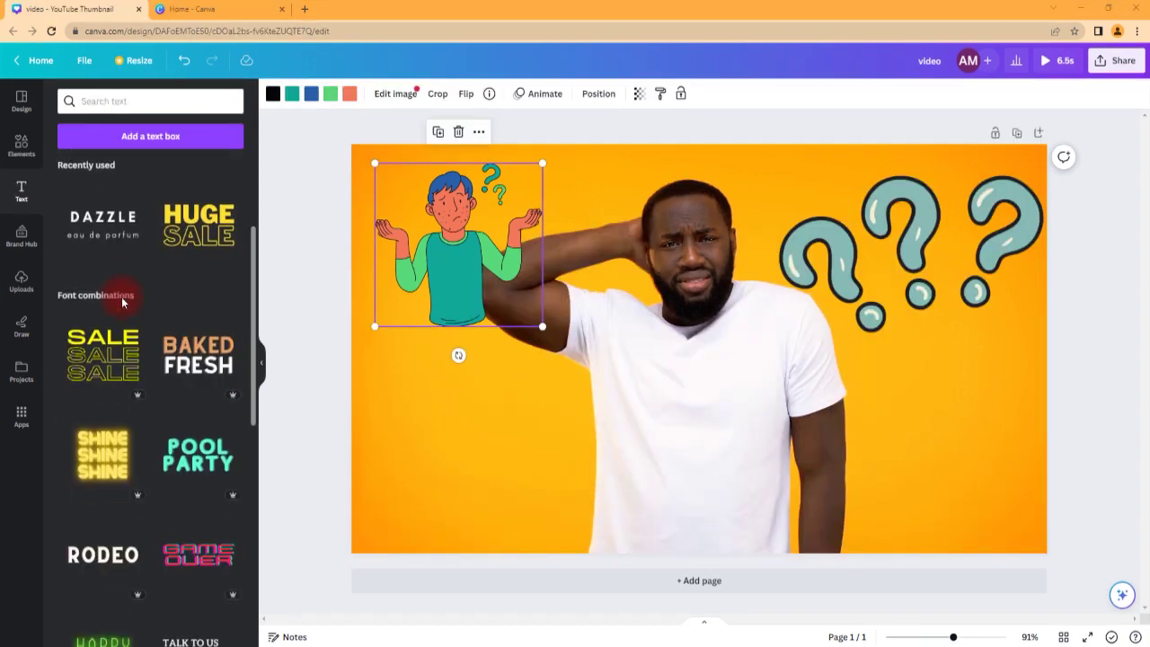
Step: Browse the text font combinations and the photo and graphic results for CONFUSE
scroll(122, 297, "down", 3)
scroll(122, 302, "down", 2)
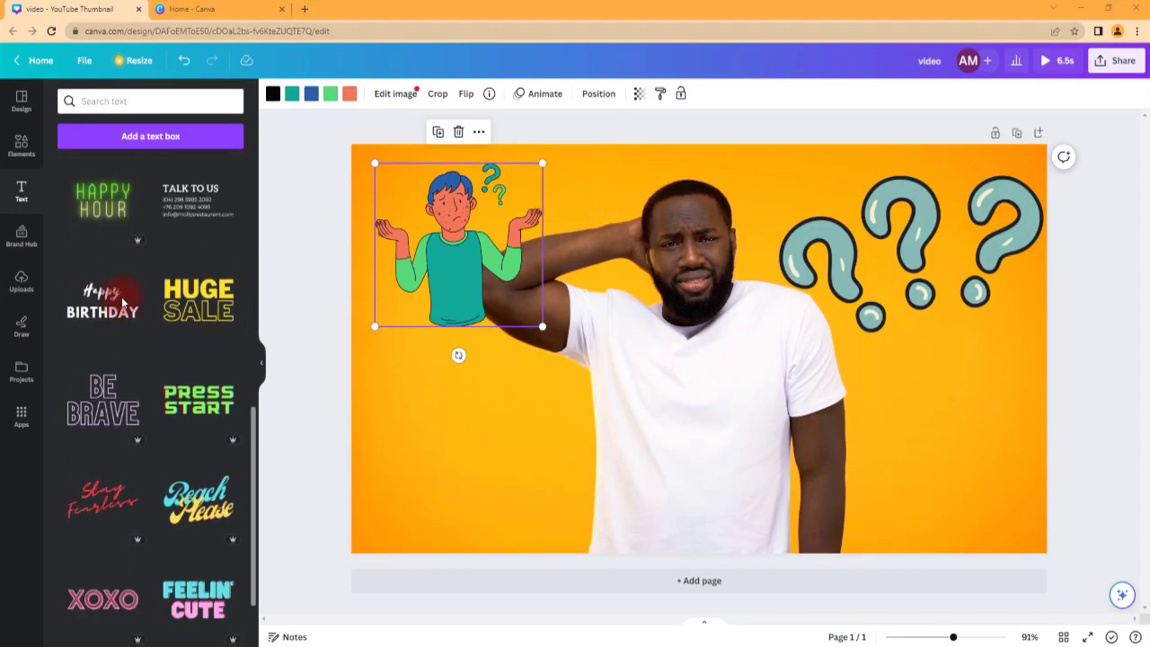
scroll(122, 302, "up", 4)
left_click(21, 146)
scroll(159, 359, "down", 2)
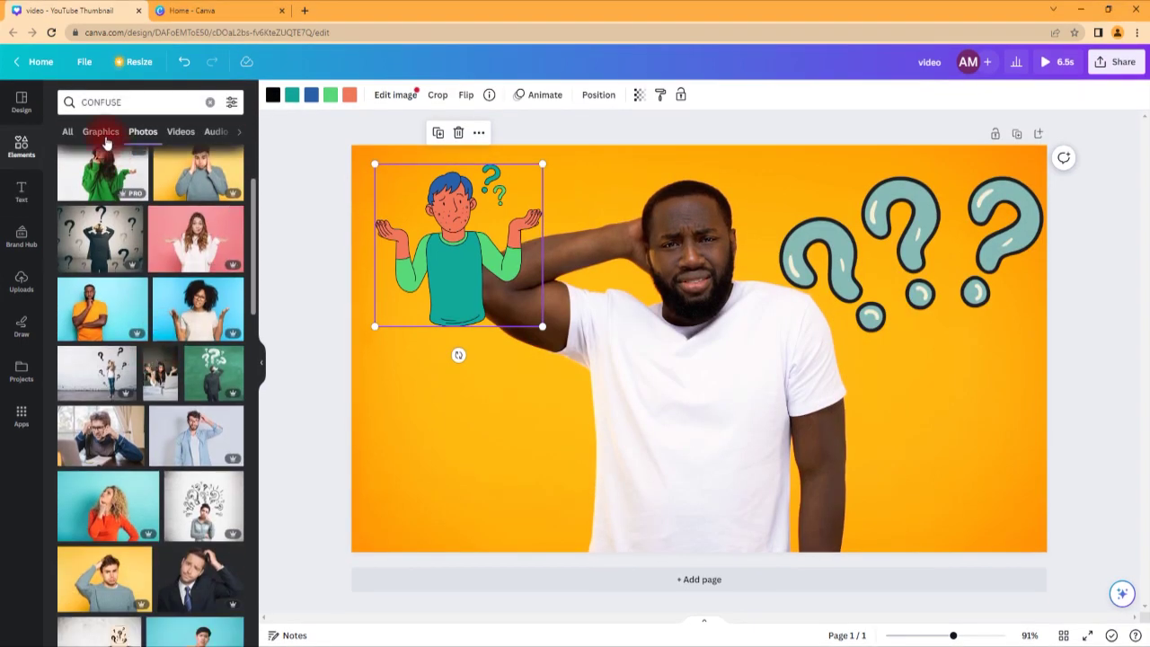
left_click(101, 131)
scroll(120, 316, "down", 5)
scroll(119, 316, "down", 1)
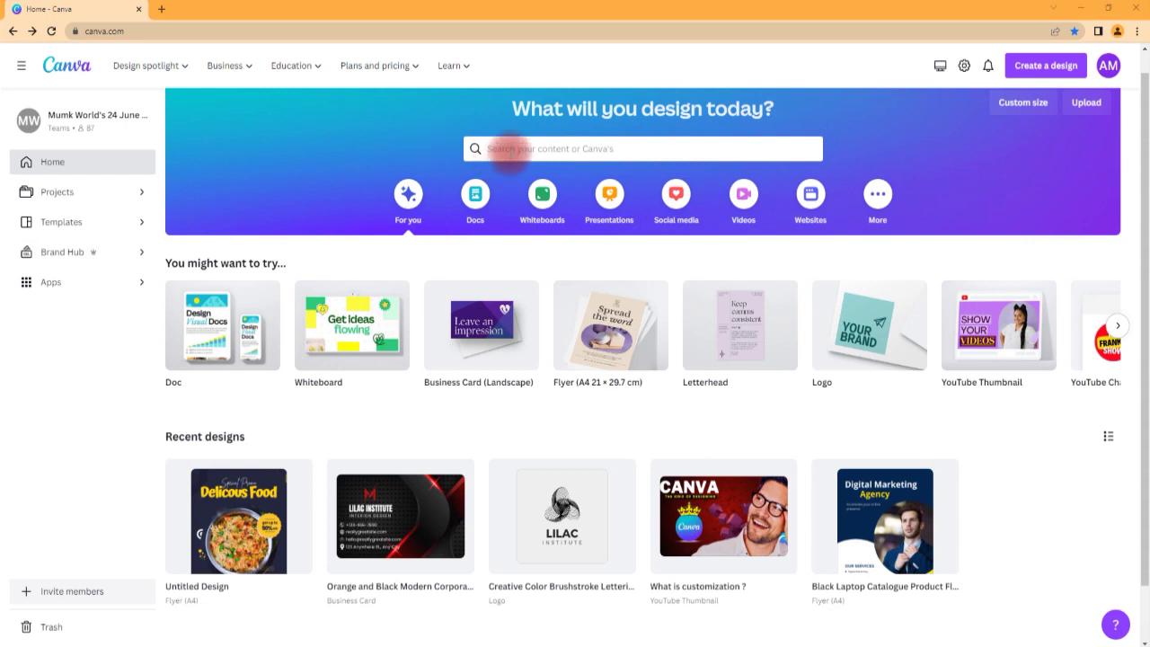
Step: View the home page's search suggestions and look over the recent designs
left_click(502, 150)
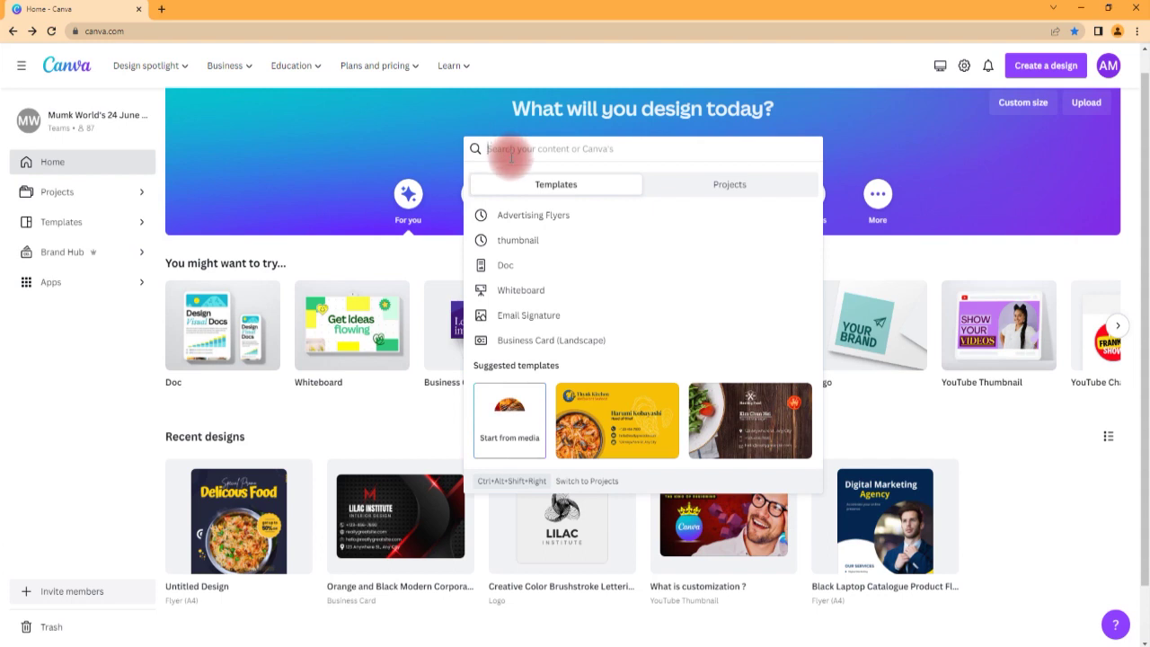
left_click(1125, 216)
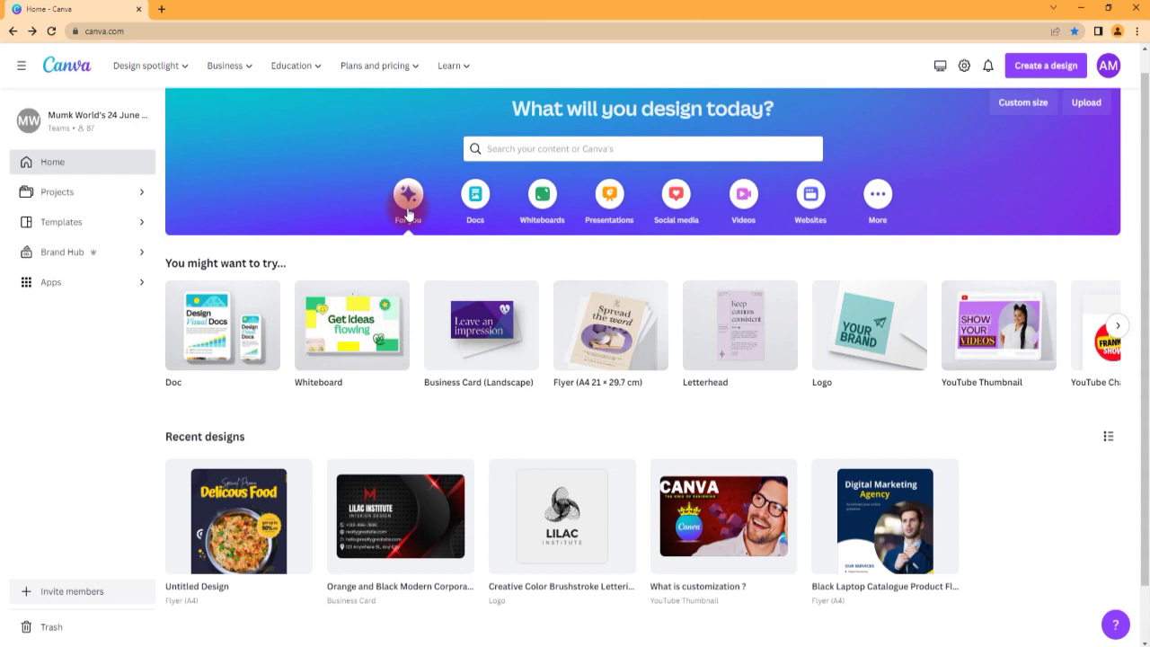
scroll(257, 395, "down", 1)
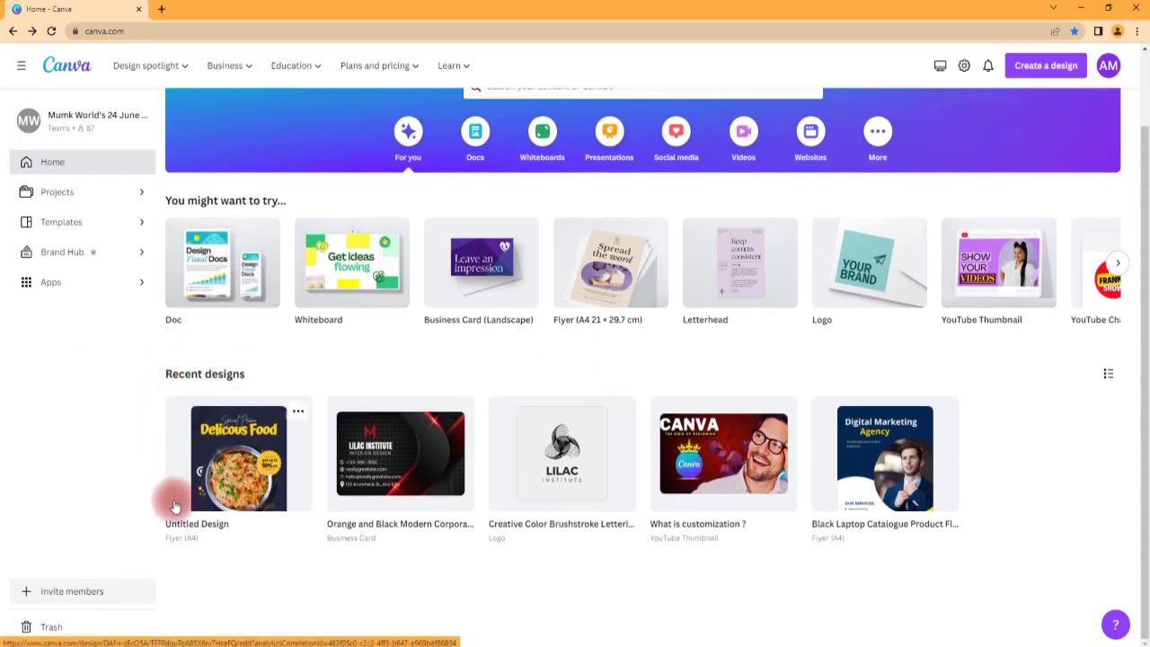
scroll(175, 505, "up", 1)
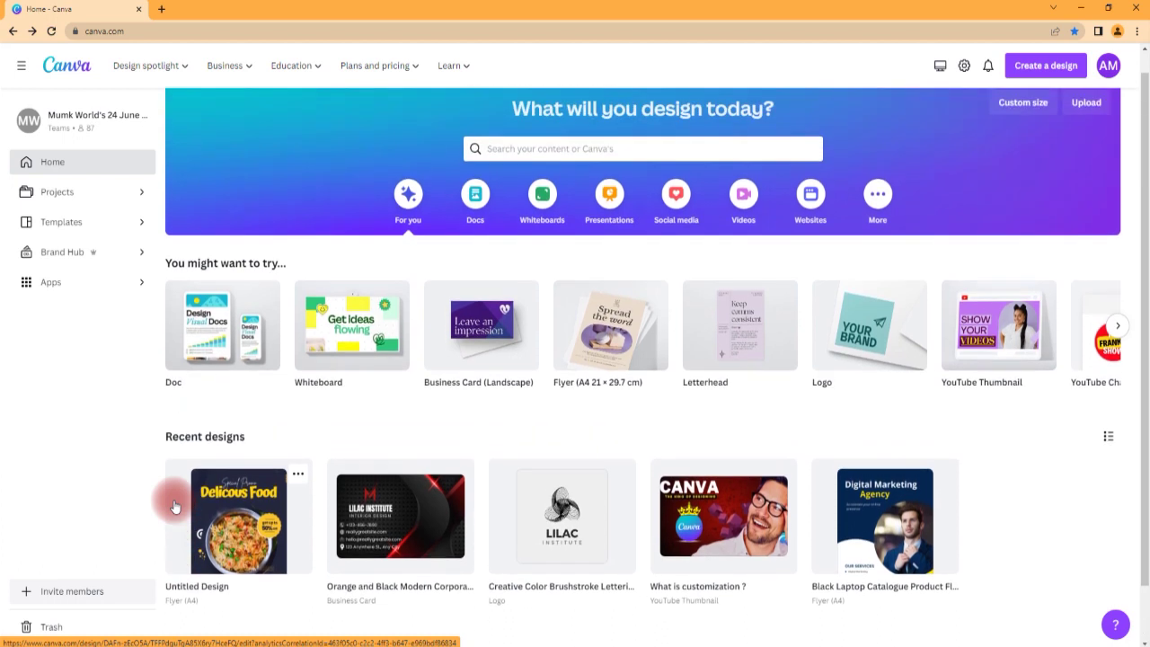
Step: Browse the Docs, Whiteboards, Presentations, Social media and Videos categories, and look through the video templates
left_click(478, 211)
left_click(542, 217)
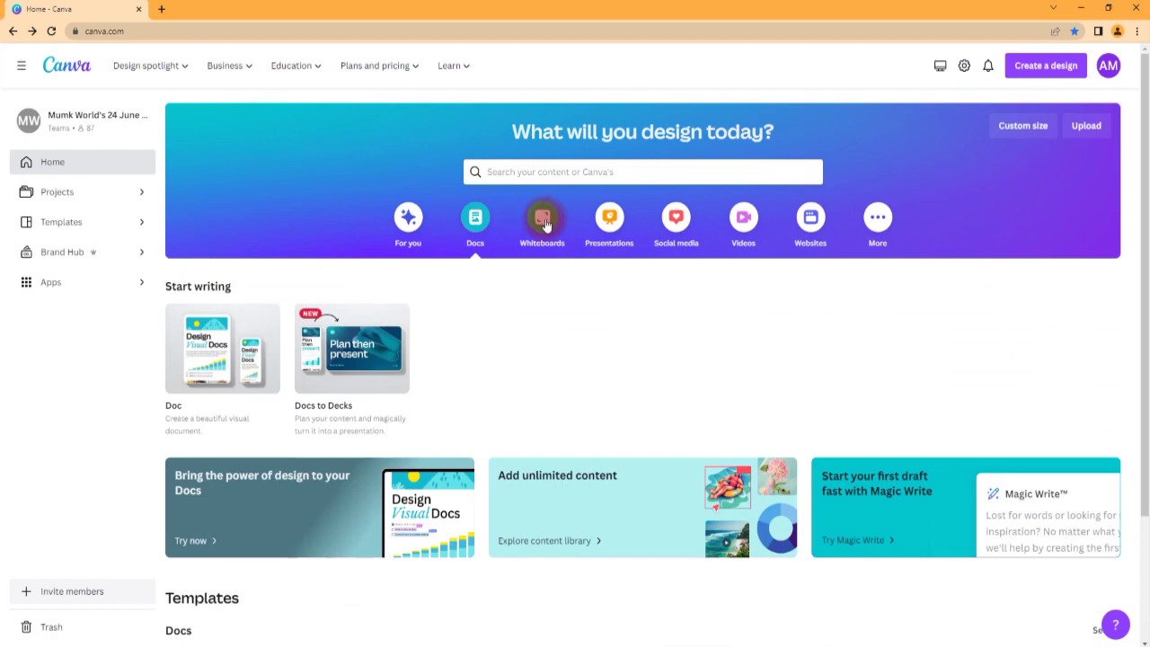
left_click(609, 229)
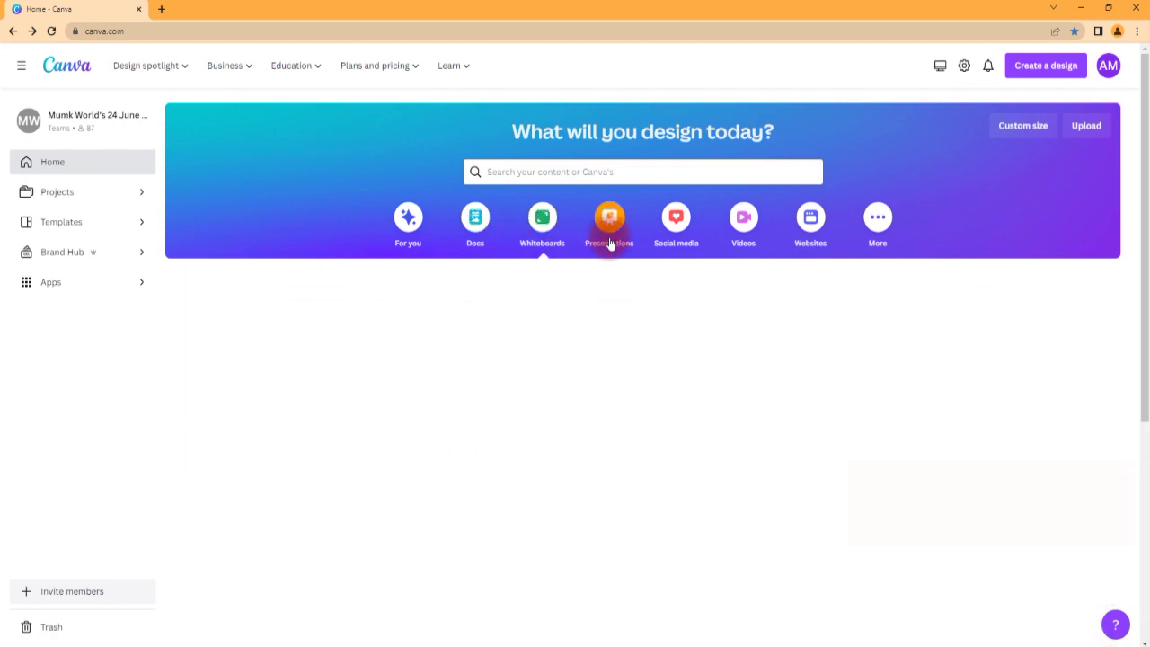
left_click(676, 245)
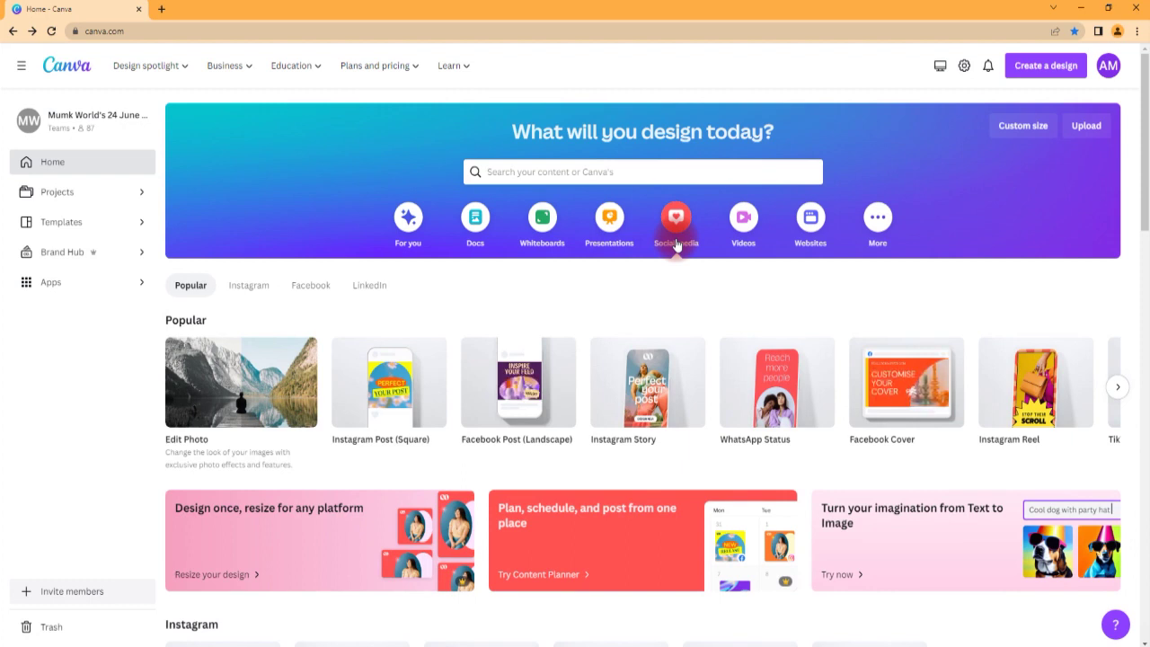
left_click(743, 221)
scroll(603, 341, "down", 5)
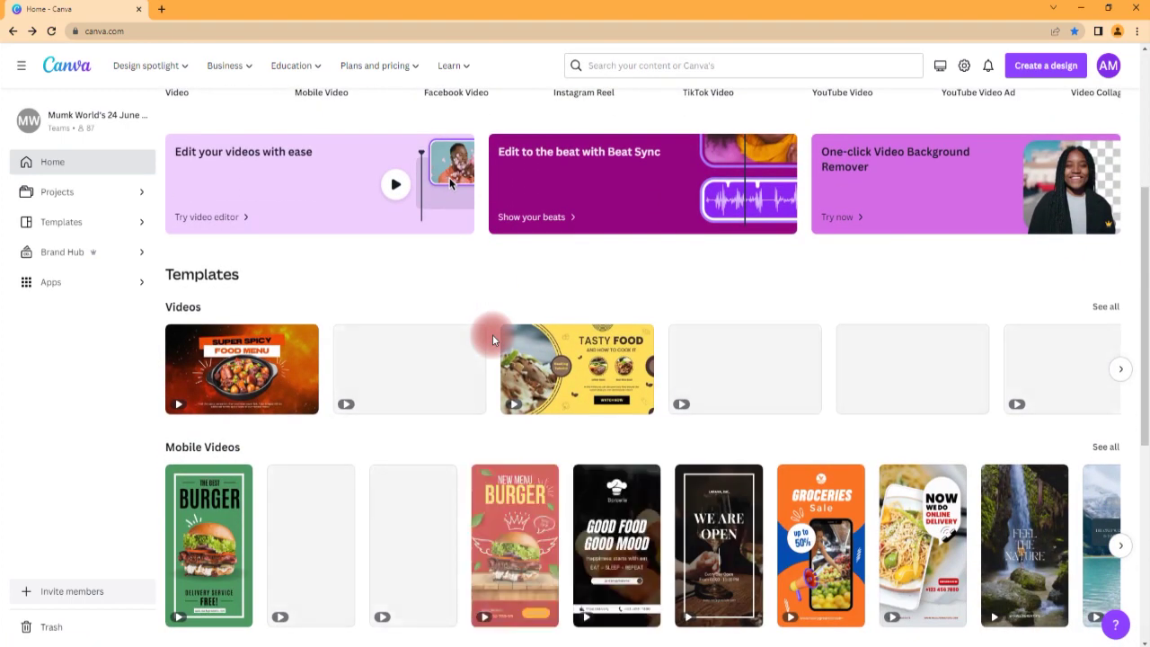
scroll(492, 340, "up", 4)
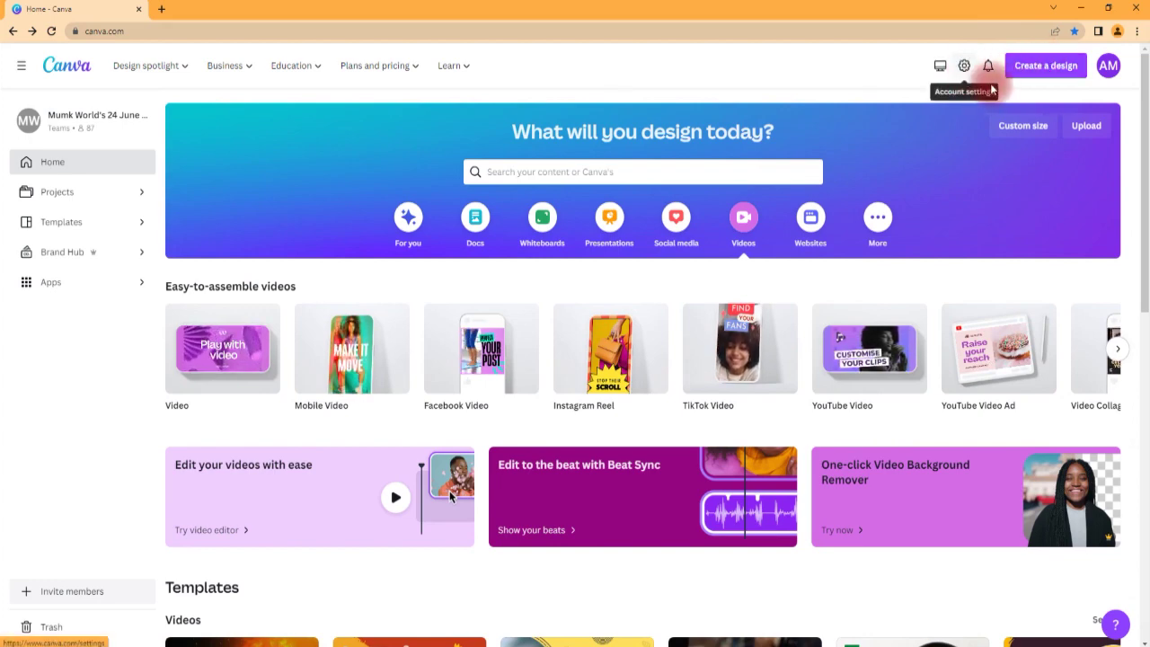
Step: Examine the design types and the custom size option offered for creating a new design
left_click(1042, 77)
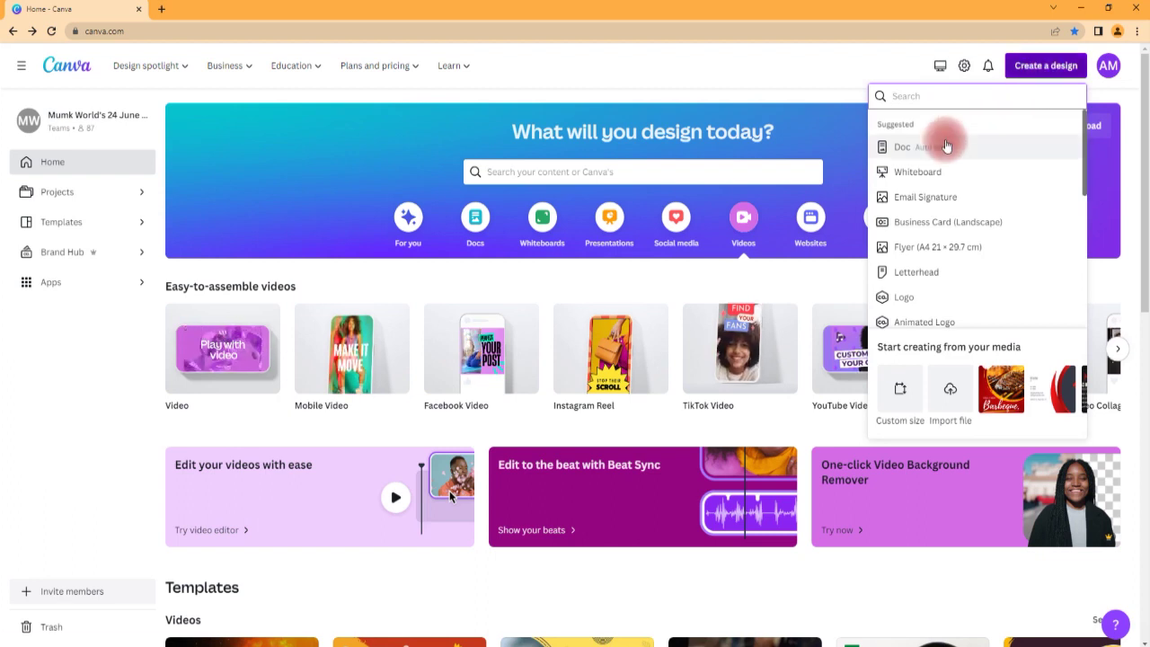
scroll(939, 166, "down", 2)
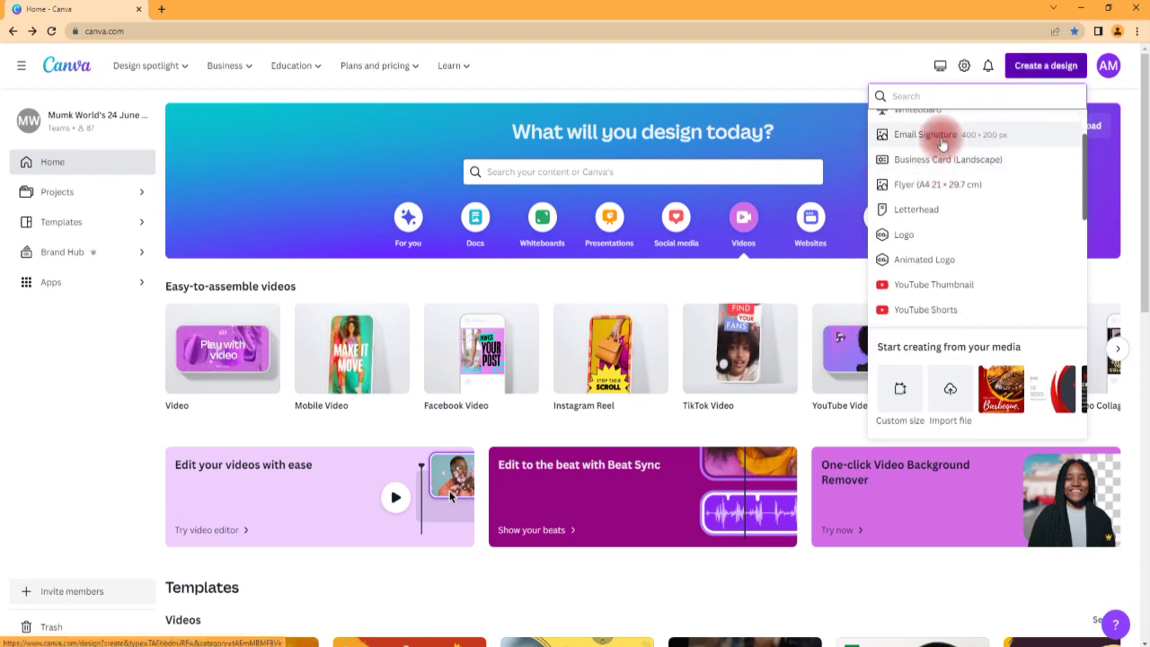
scroll(941, 144, "down", 2)
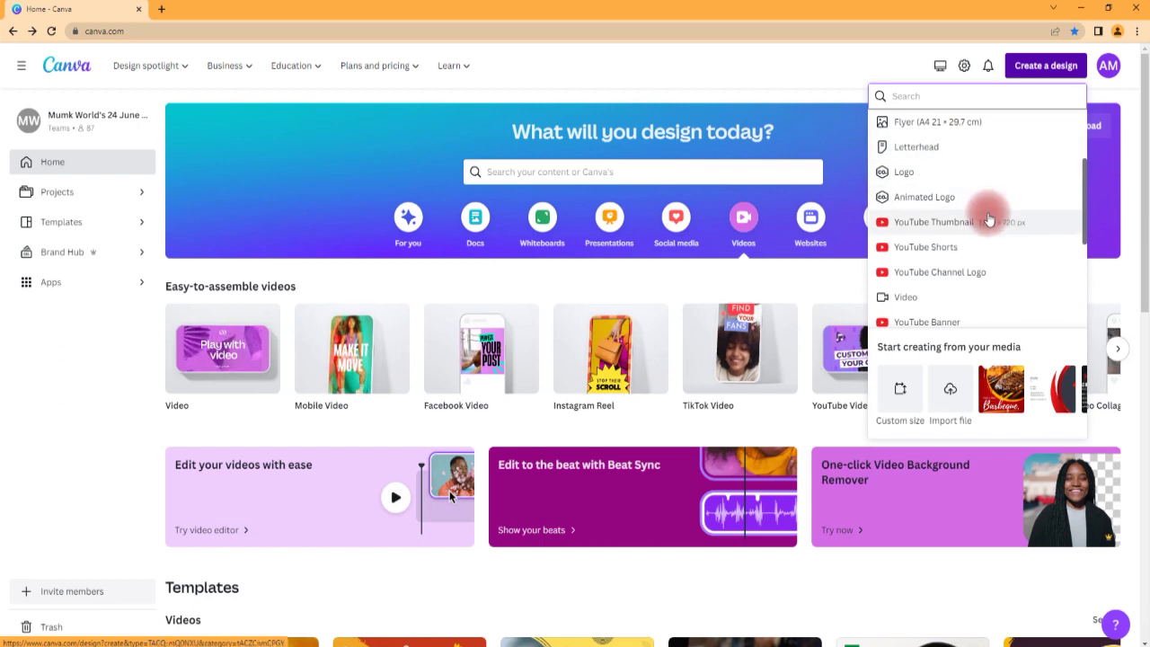
scroll(988, 218, "down", 2)
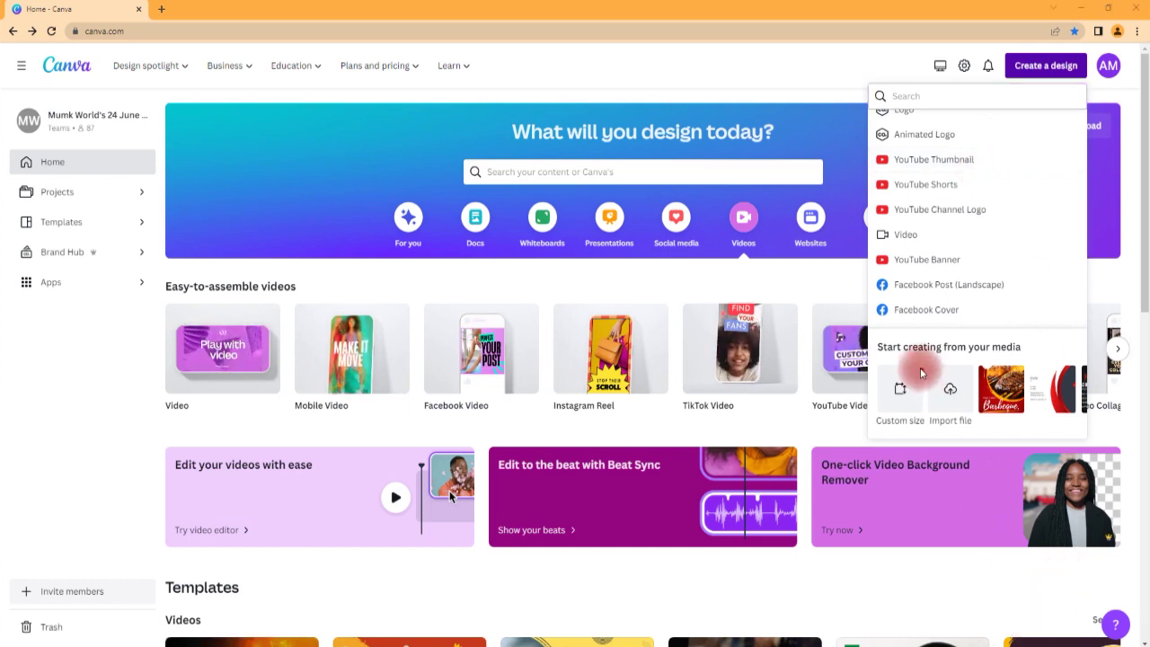
mouse_move(904, 361)
left_mouse_down()
mouse_move(876, 424)
mouse_move(890, 445)
mouse_move(929, 430)
mouse_move(908, 361)
left_mouse_up()
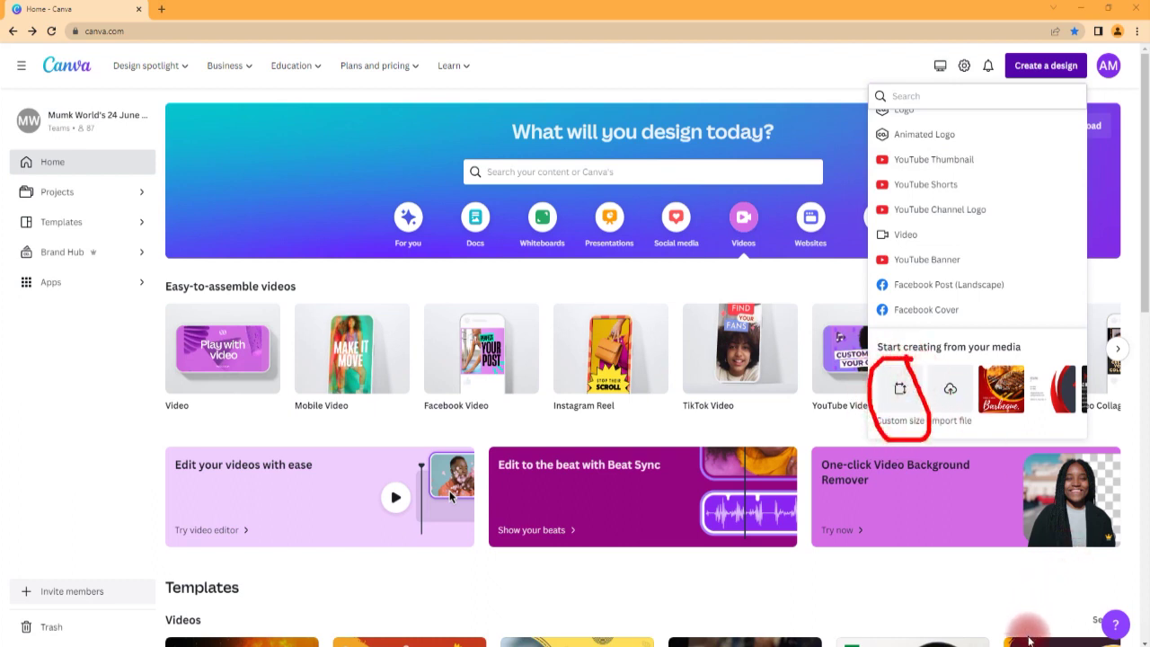
Step: Enter a custom design size of 1280 × 720 px and close the form without creating the design
left_click(906, 388)
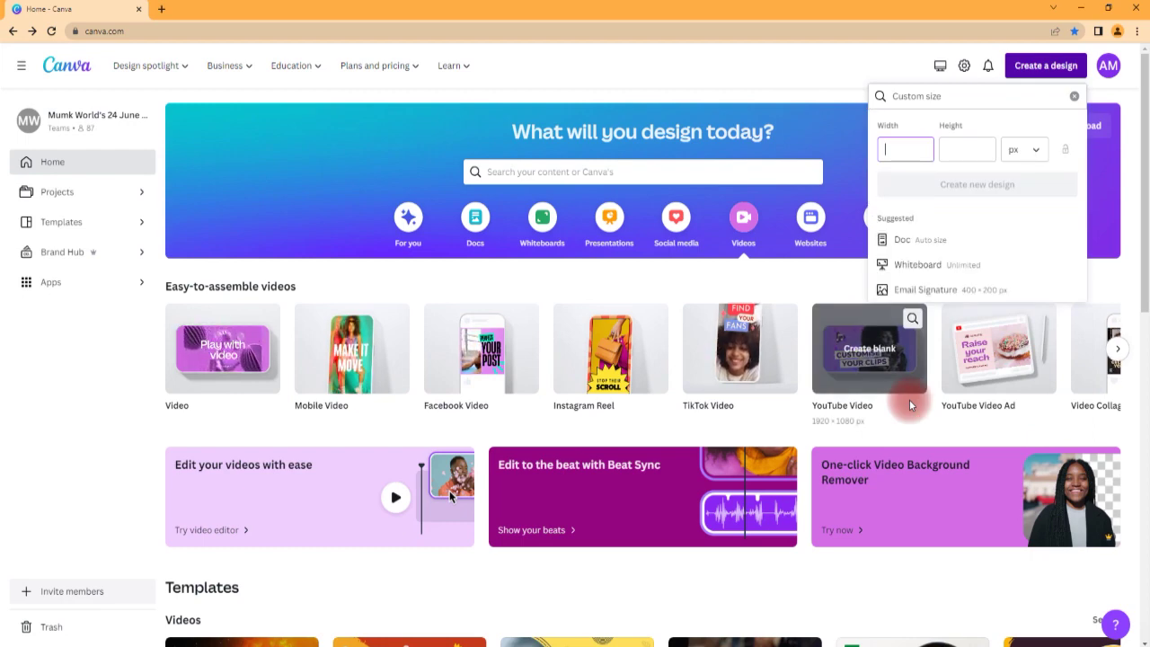
type("1280")
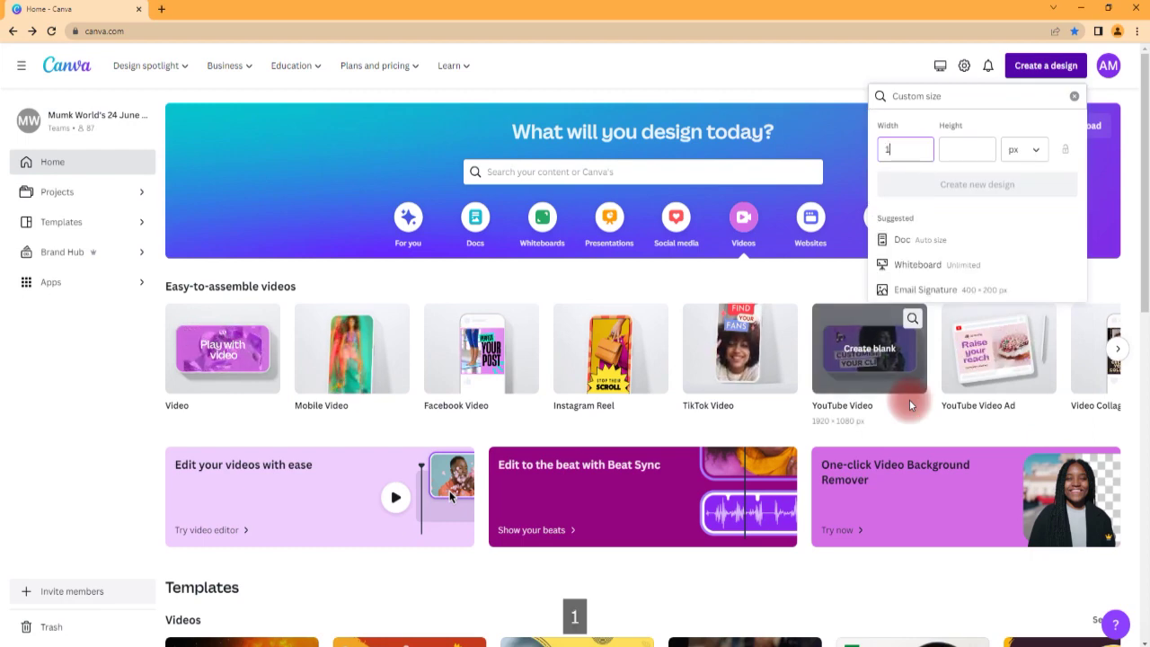
left_click(952, 137)
type("720")
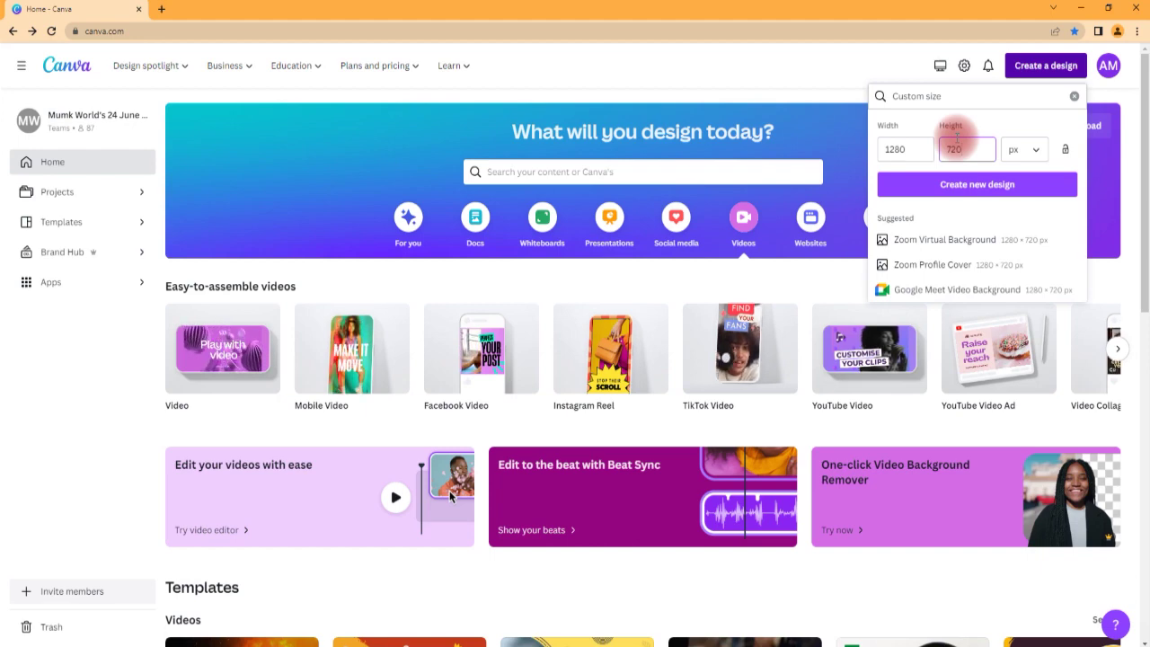
left_click(1123, 188)
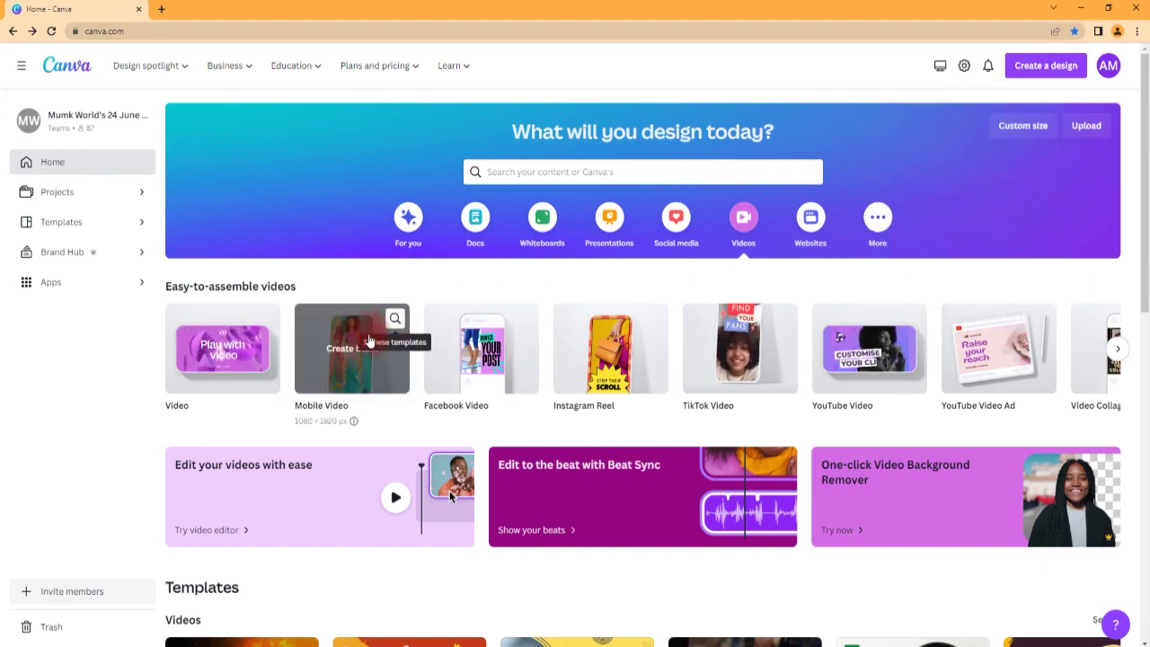
Step: Review the For you suggestions and recent designs, and open the Templates page before returning to the home page
left_click(408, 217)
scroll(351, 321, "down", 1)
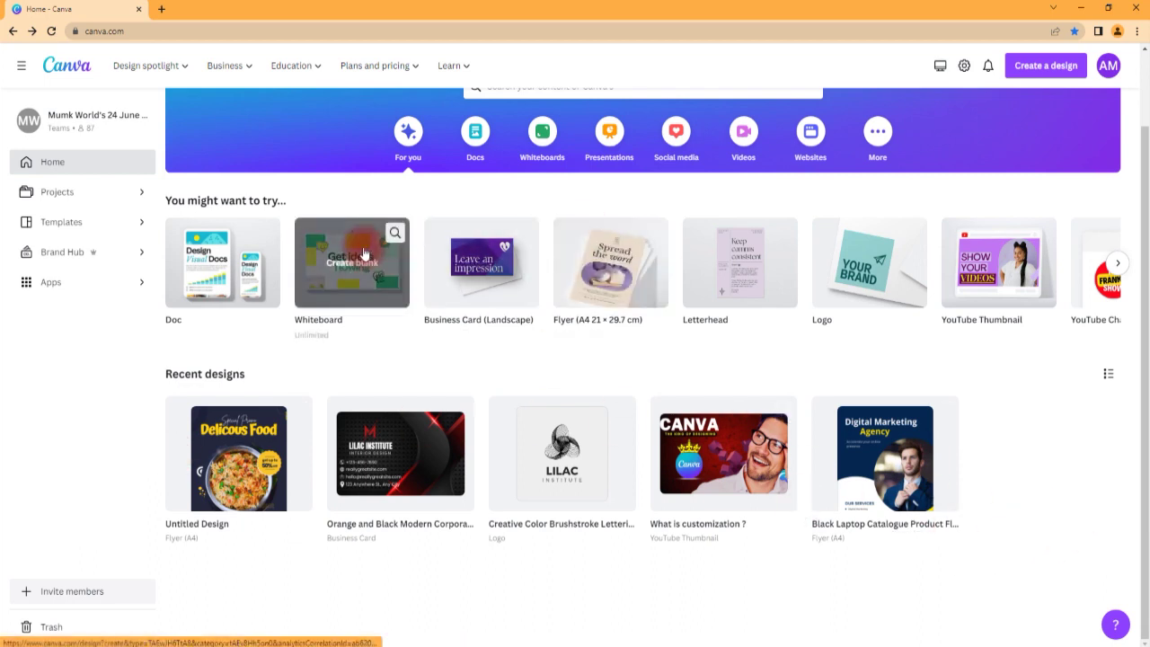
mouse_move(128, 71)
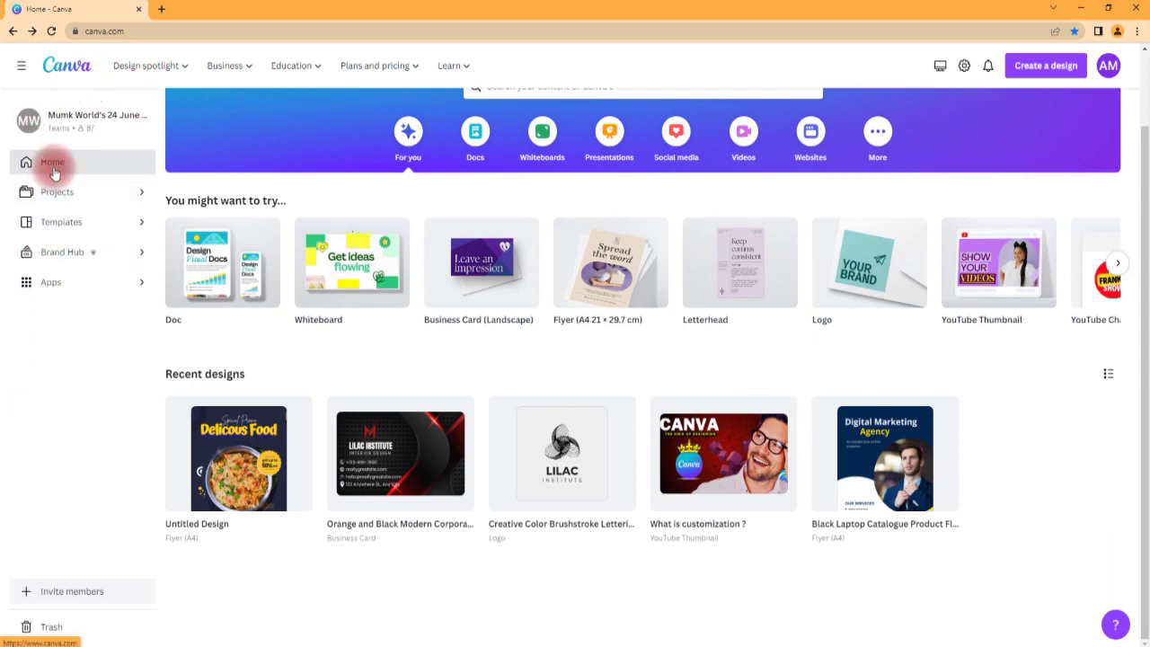
left_click(58, 224)
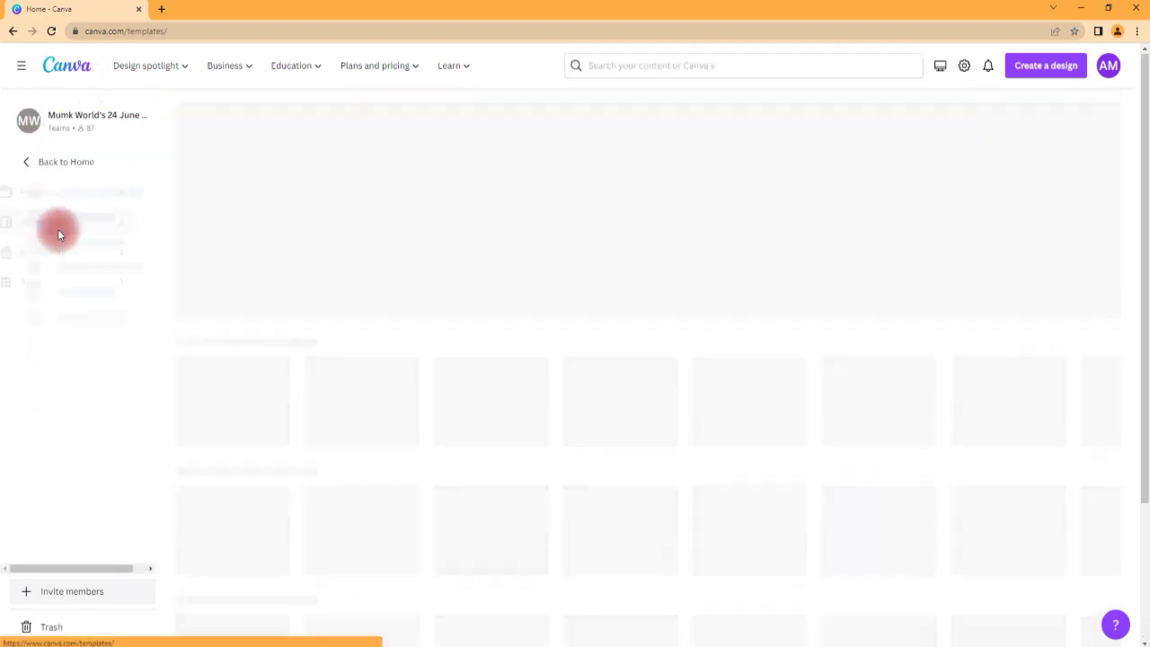
left_click(27, 161)
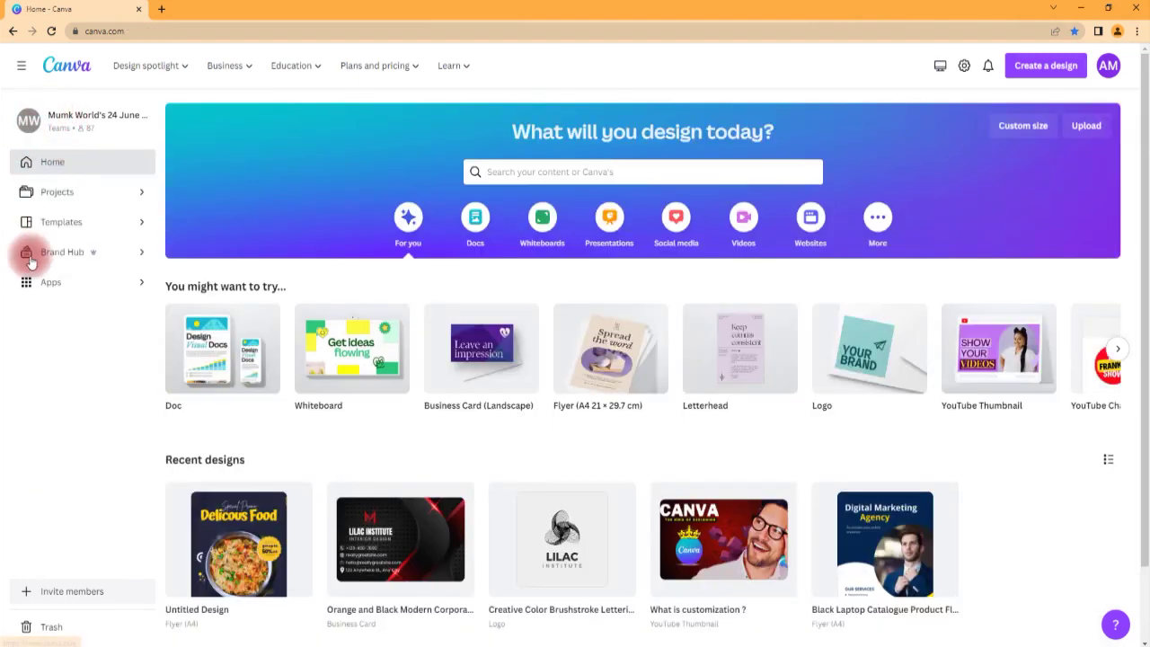
Step: Toggle the side navigation and view the Design spotlight options
left_click(22, 68)
left_click(21, 68)
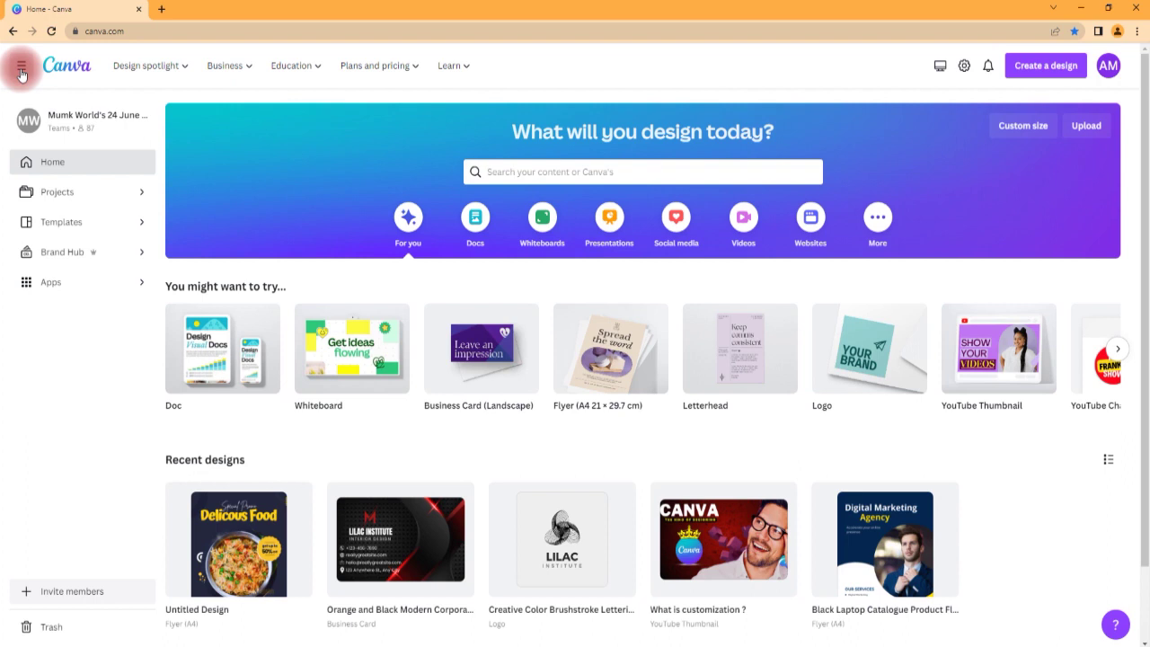
left_click(135, 66)
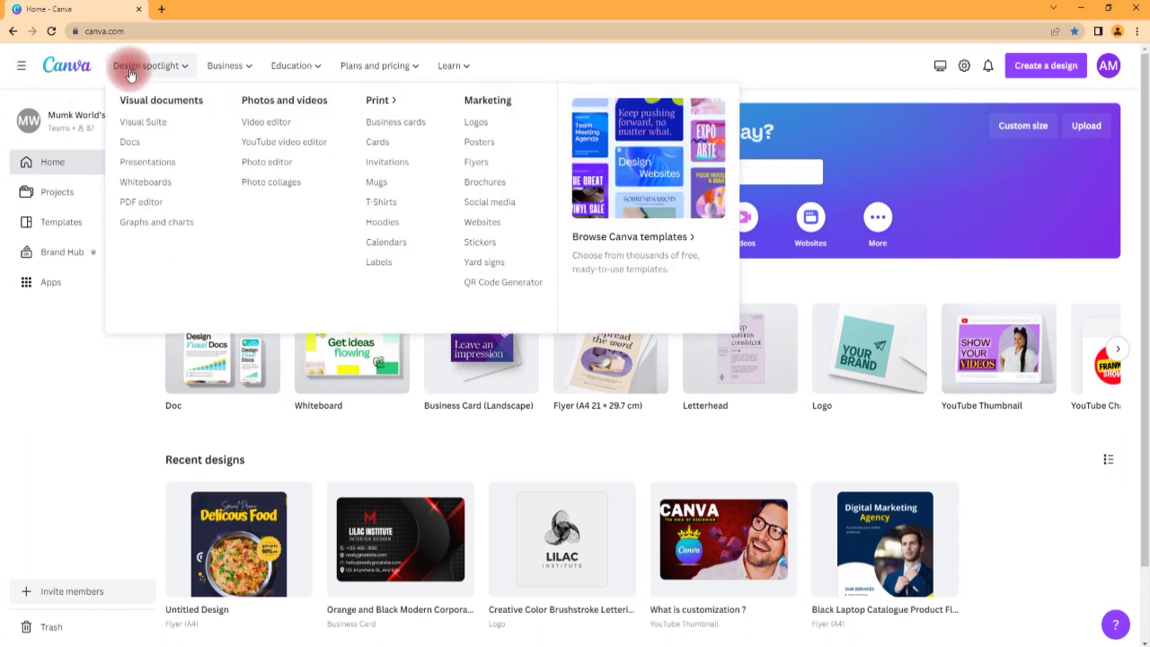